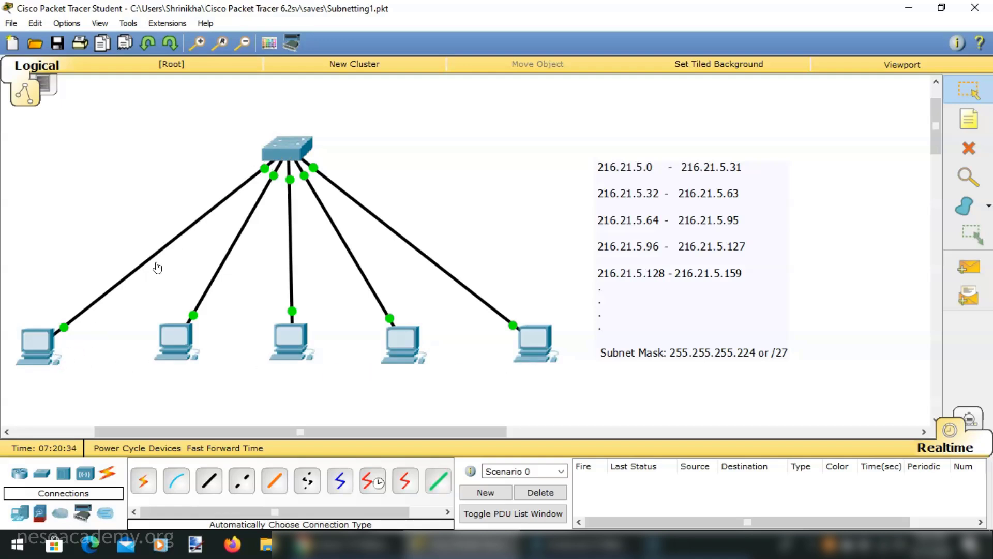
Step: Open PC0's IP Configuration panel
click(41, 351)
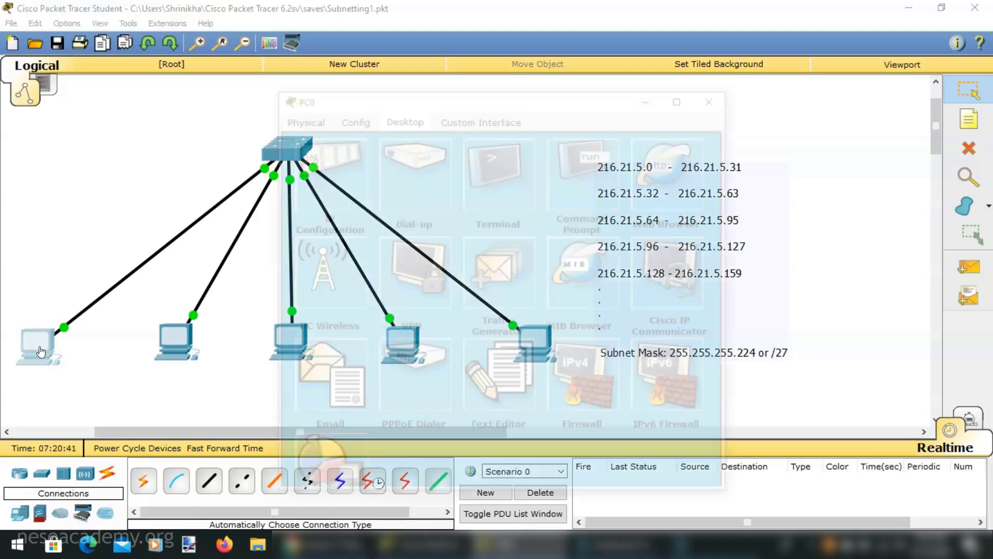
drag(474, 97, 297, 51)
click(331, 137)
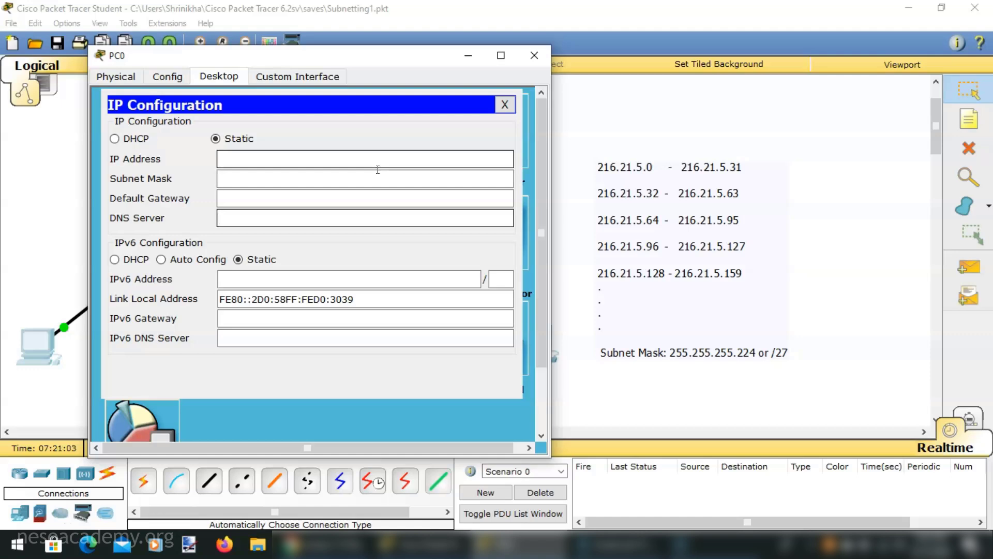
Step: Enter the network address 216.21.5.0 as PC0's IP and dismiss the invalid-address error
click(274, 161)
text(216.21.5.0)
key(Return)
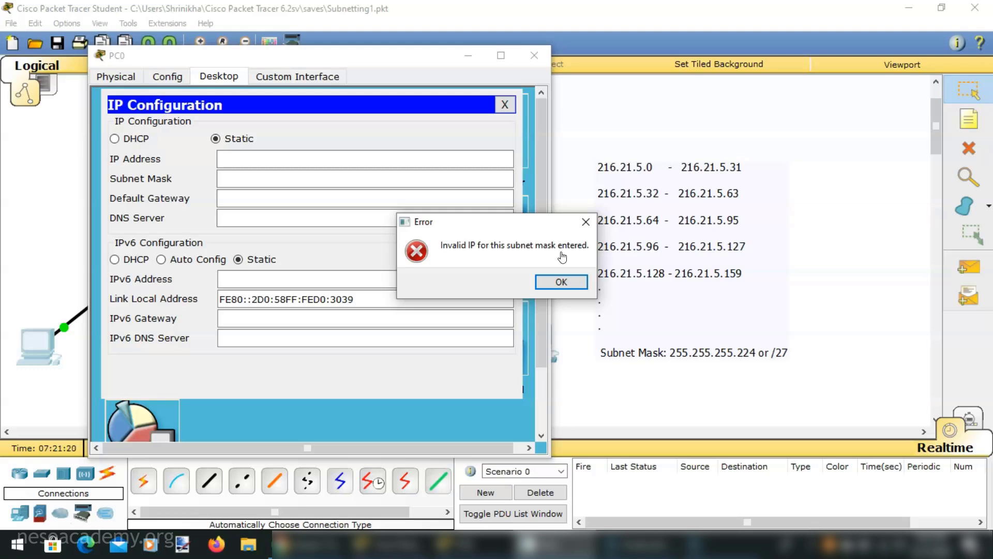
click(562, 281)
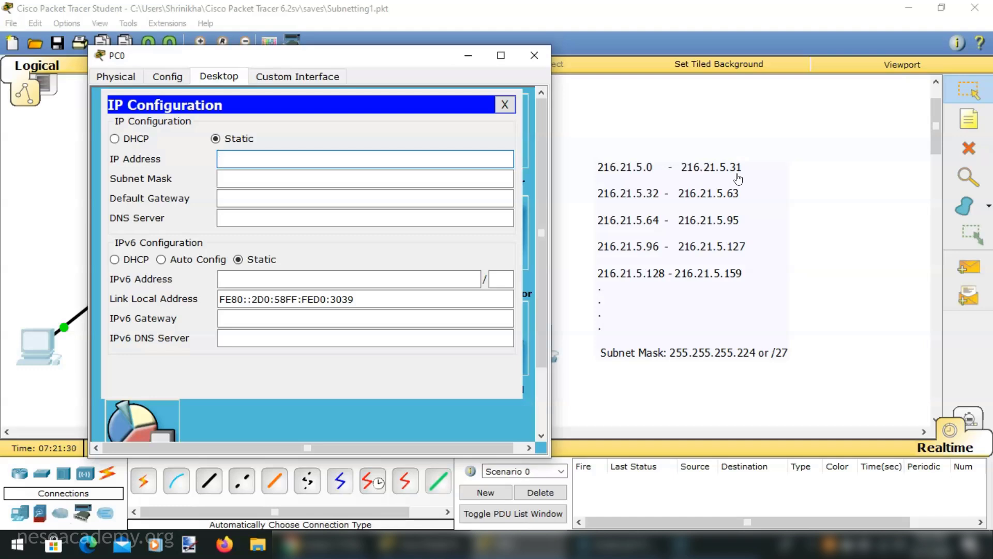
Step: Enter broadcast address 216.21.5.31 with mask 255.255.255.224 on PC0
text(21)
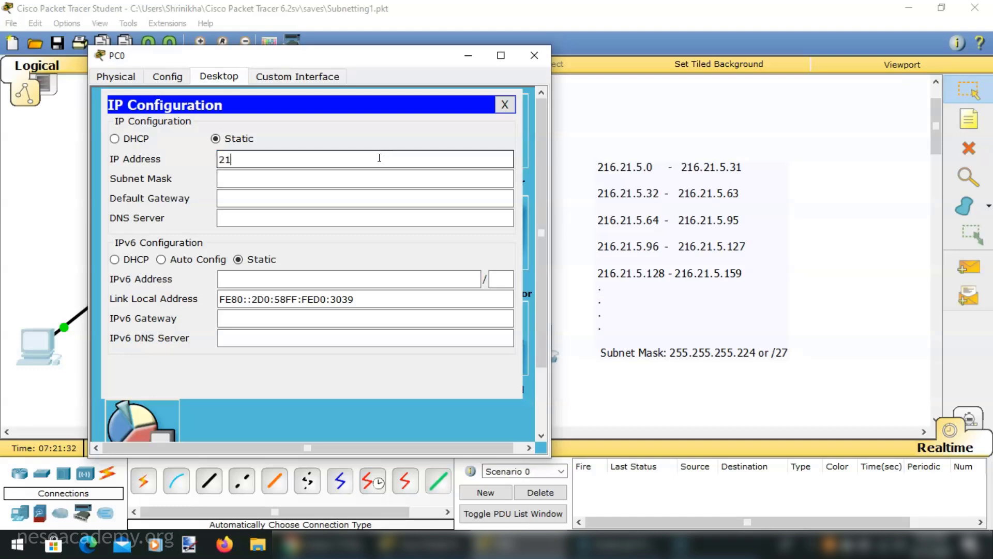
text(6.21.5.31)
key(Tab)
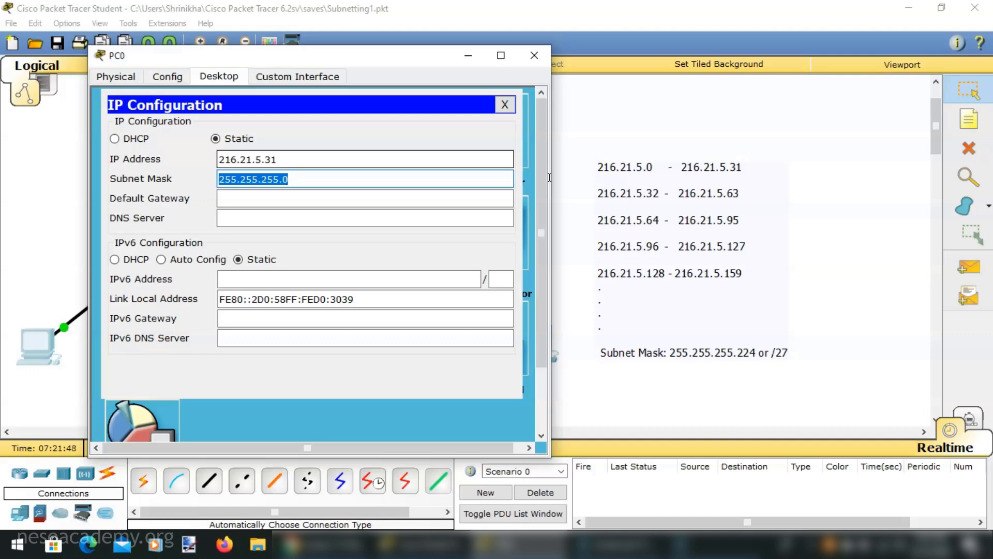
key(End)
key(BackSpace)
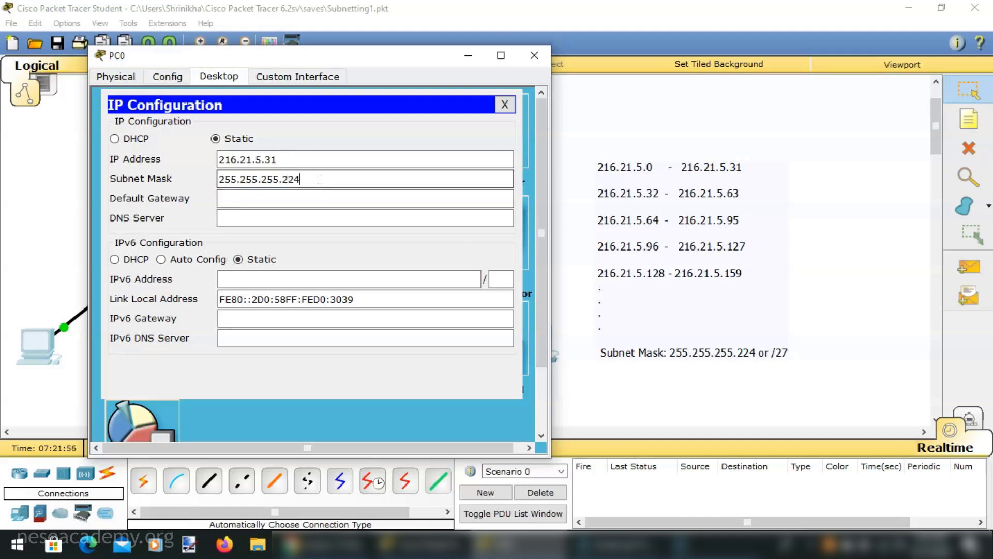
click(317, 199)
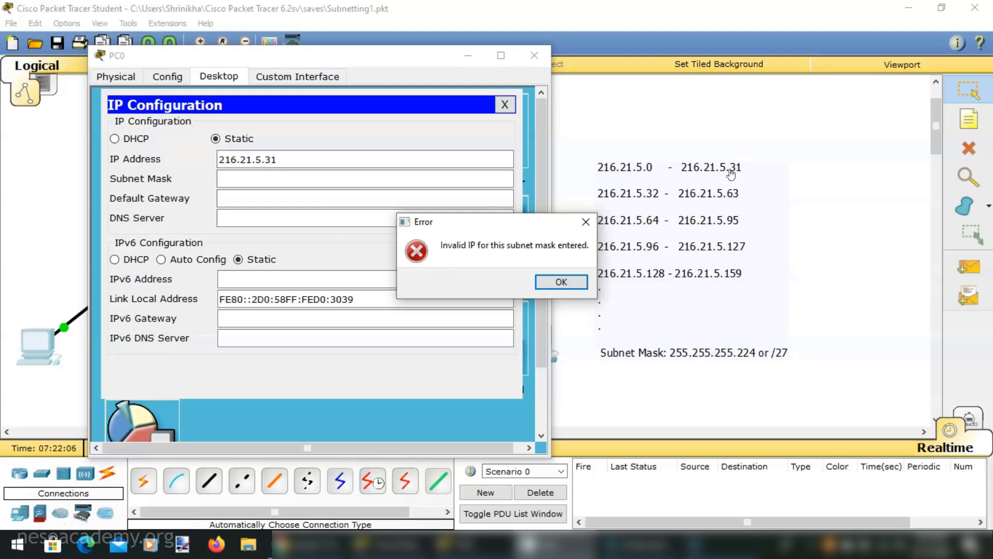
Step: Dismiss the invalid-address error, close PC0, and open the centre PC, PC2
click(585, 221)
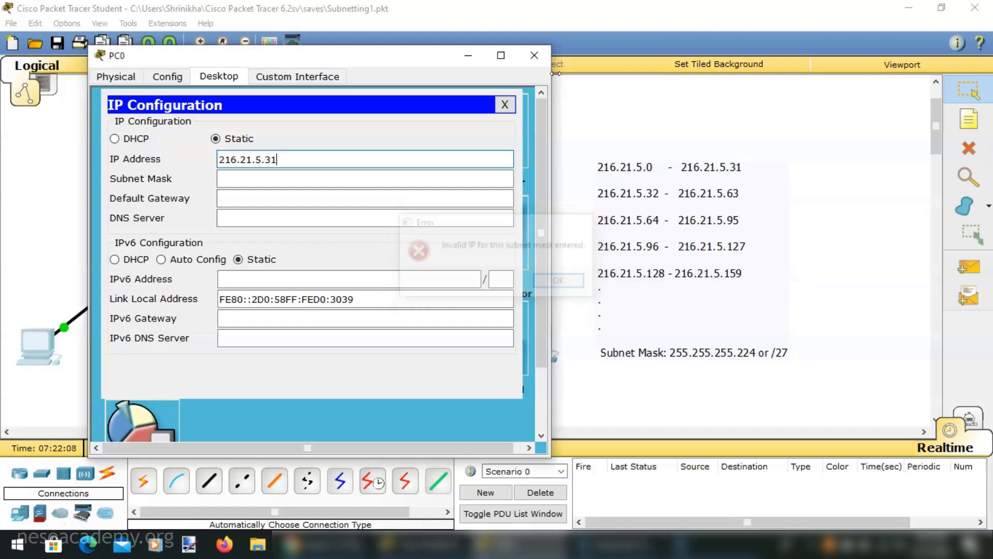
click(534, 55)
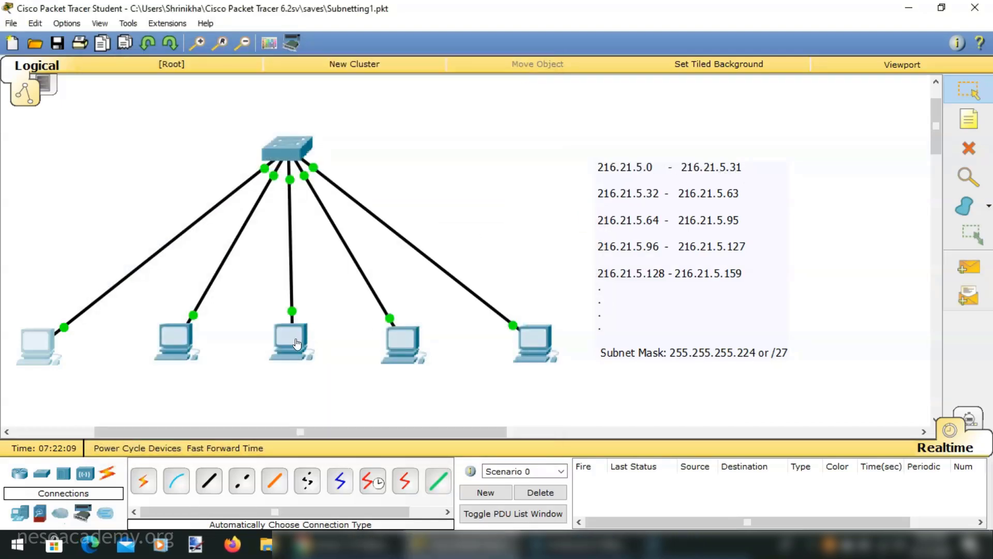
click(296, 343)
Step: Open PC2's Desktop IP Configuration panel
drag(519, 98, 305, 60)
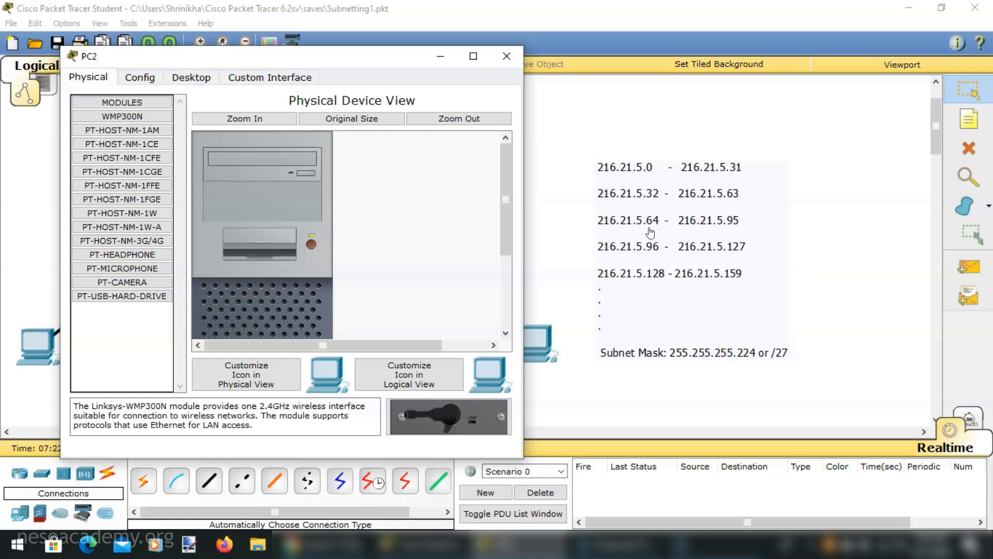
click(190, 78)
click(120, 133)
Step: Enter 216.21.5.64 with mask 255.255.255.224 on PC2 and dismiss the rejection error
click(227, 155)
text(216.21.5.64)
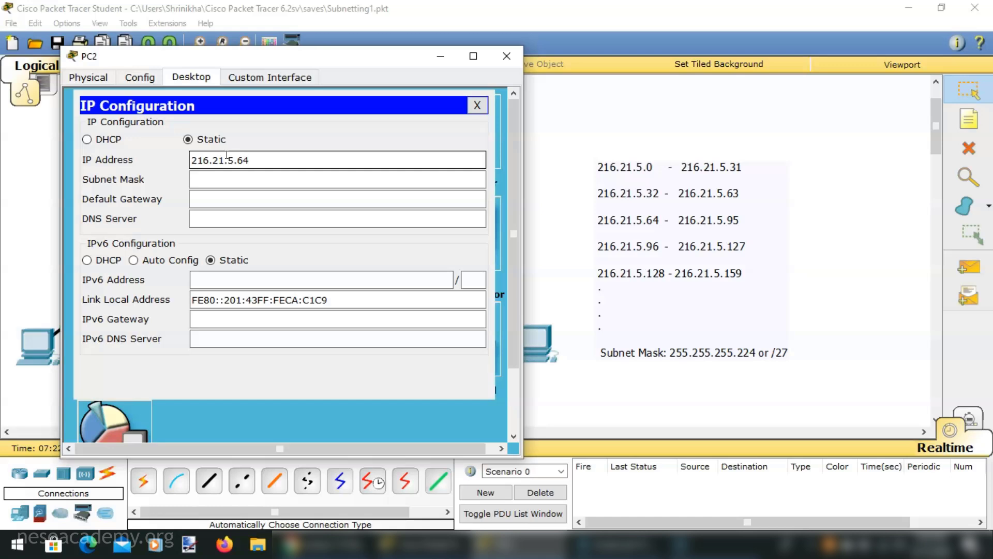
key(Tab)
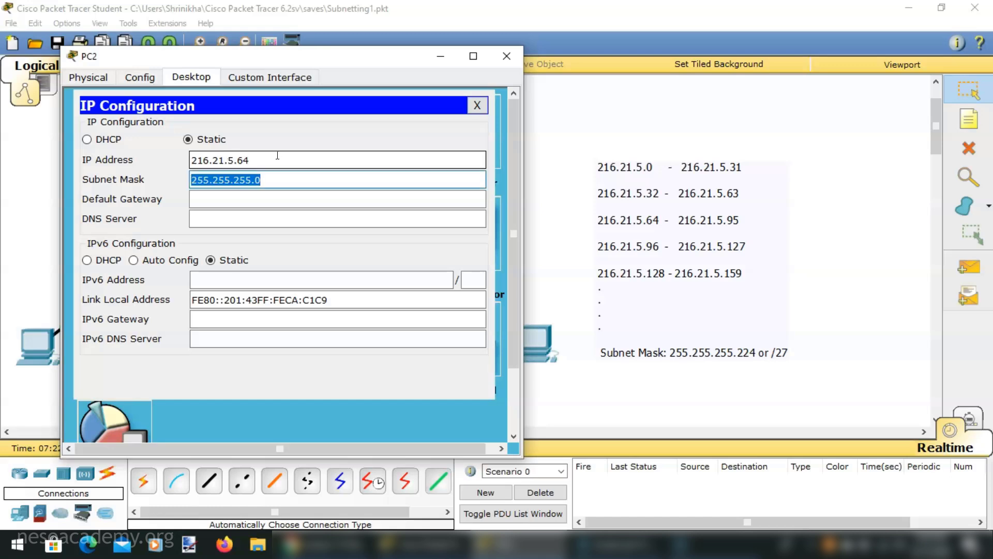
click(287, 181)
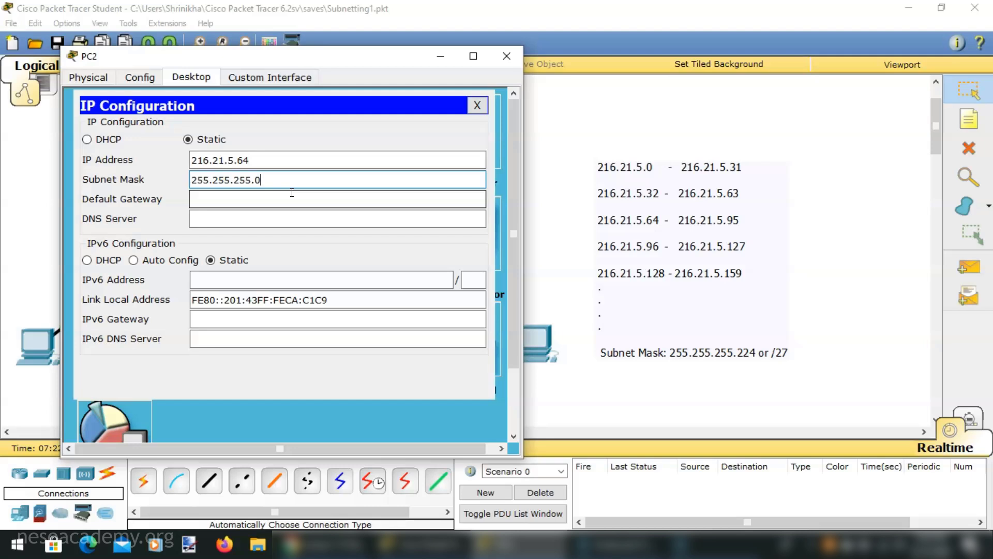
key(BackSpace)
text(224)
click(292, 197)
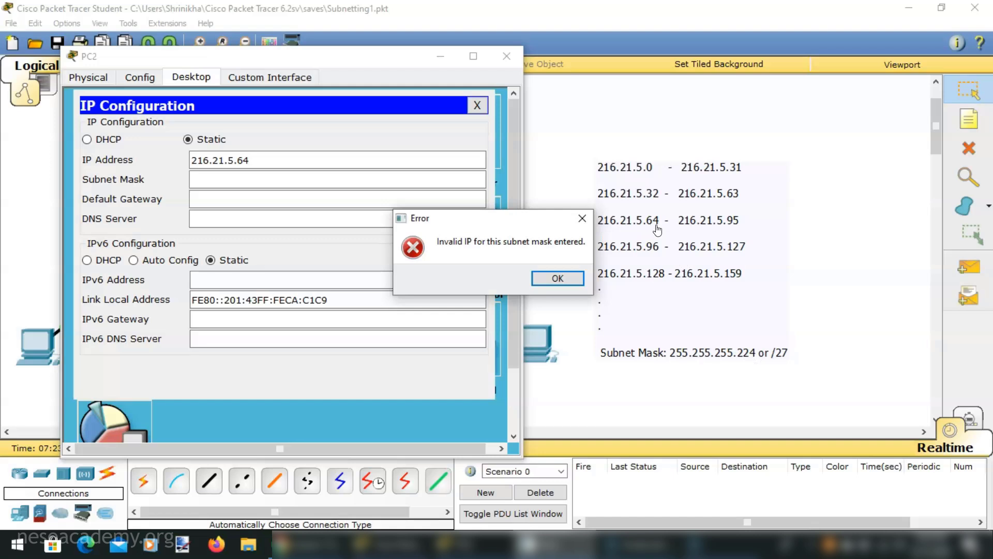
click(558, 279)
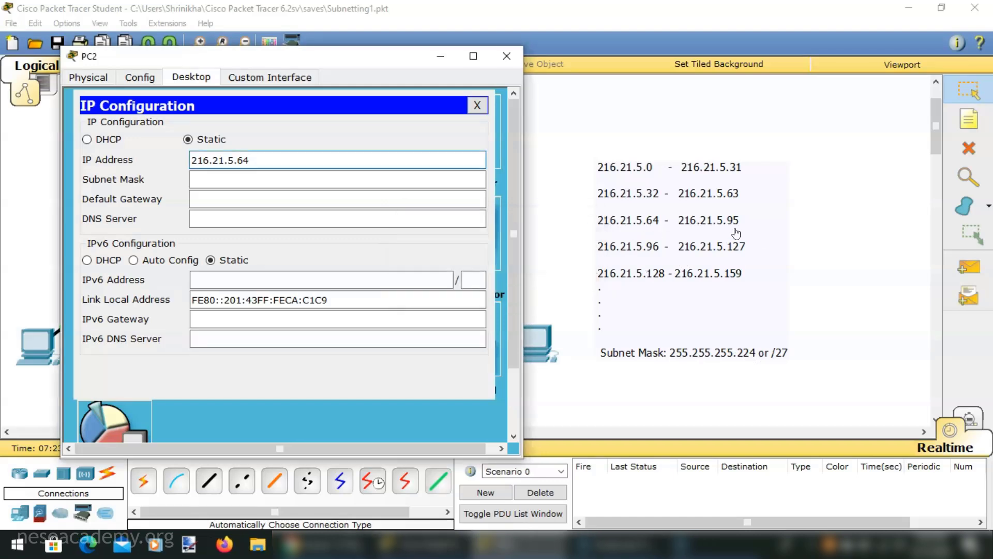
Step: Change PC2's address to 216.21.5.95 with mask 255.255.255.224 and dismiss the rejection error
key(BackSpace)
key(BackSpace)
text(95)
key(Tab)
key(End)
key(BackSpace)
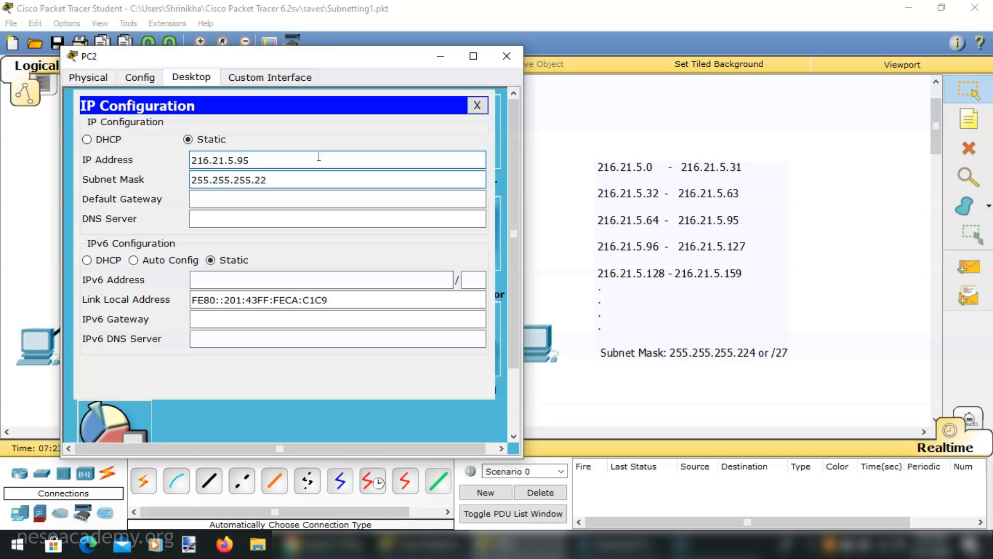
click(305, 201)
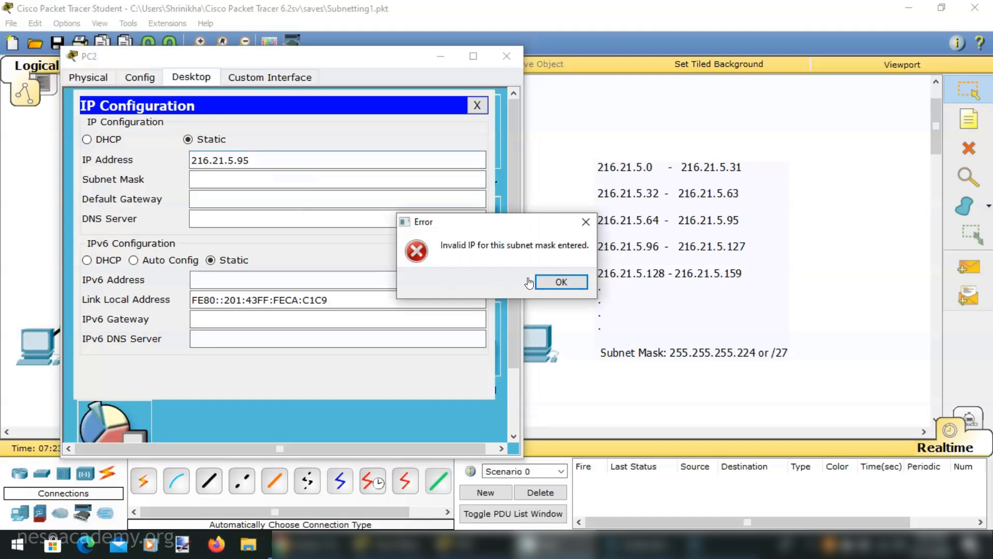
click(561, 282)
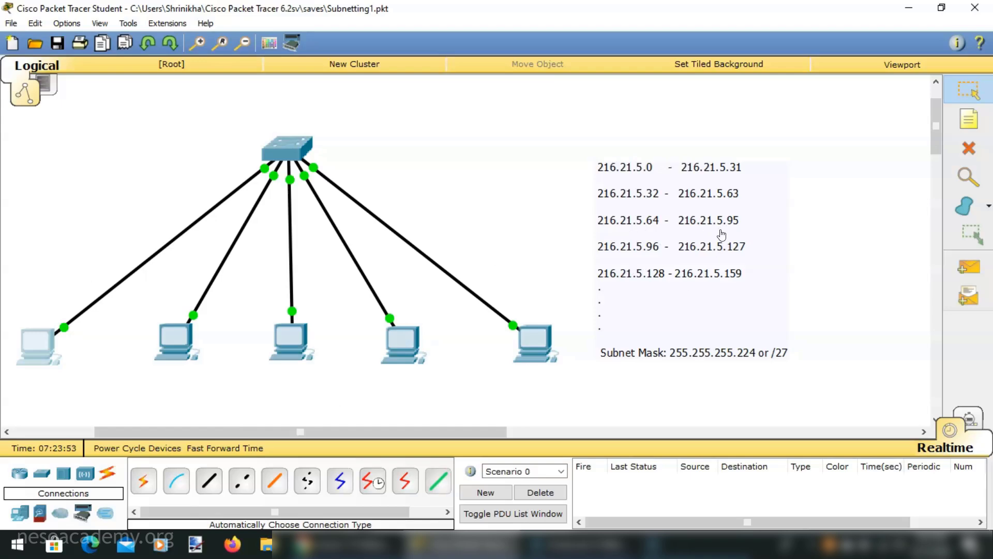
Step: Open PC0's IP Configuration panel again
click(32, 345)
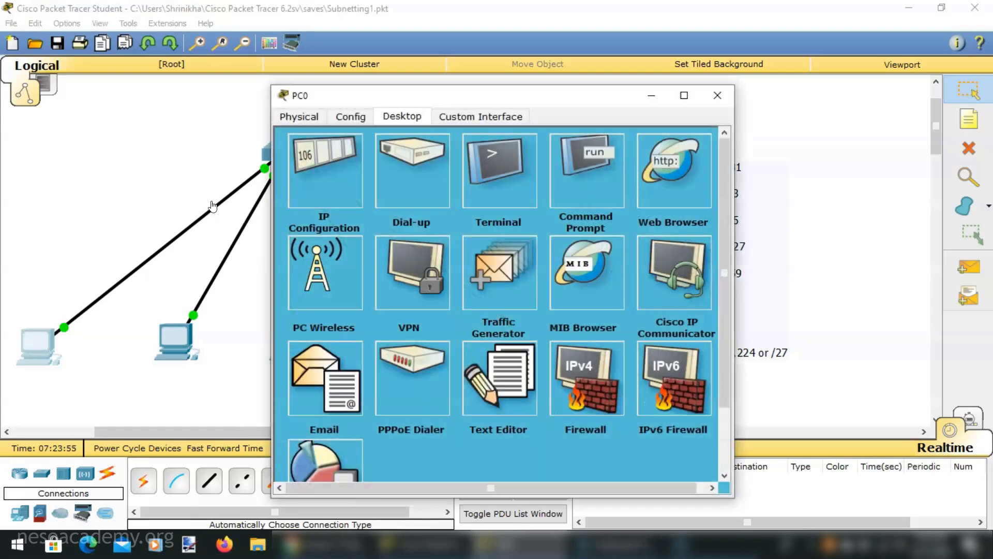
drag(468, 92, 301, 65)
click(161, 151)
Step: Change PC0's address to 216.21.5.65 with mask 255.255.255.224 and close the window
click(308, 180)
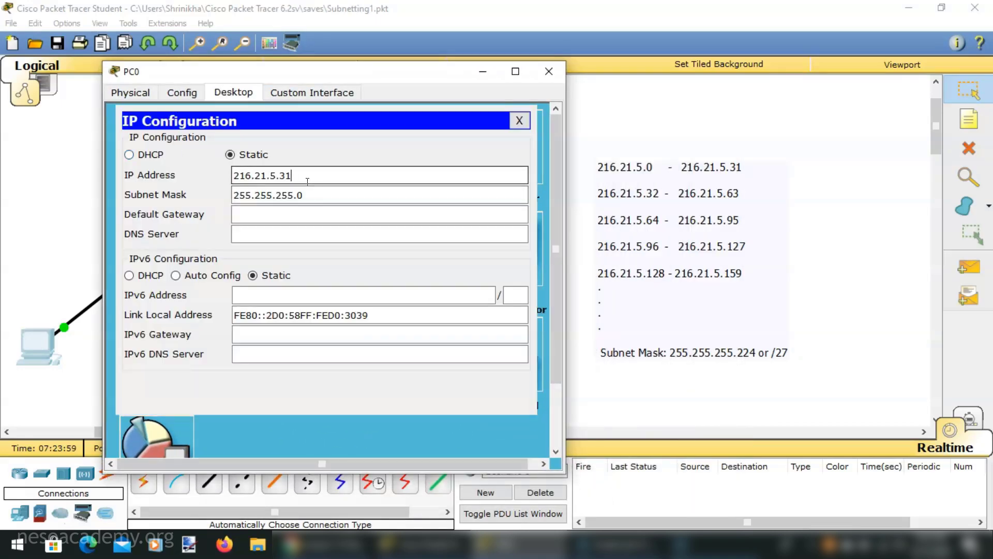
key(BackSpace)
key(BackSpace)
click(314, 196)
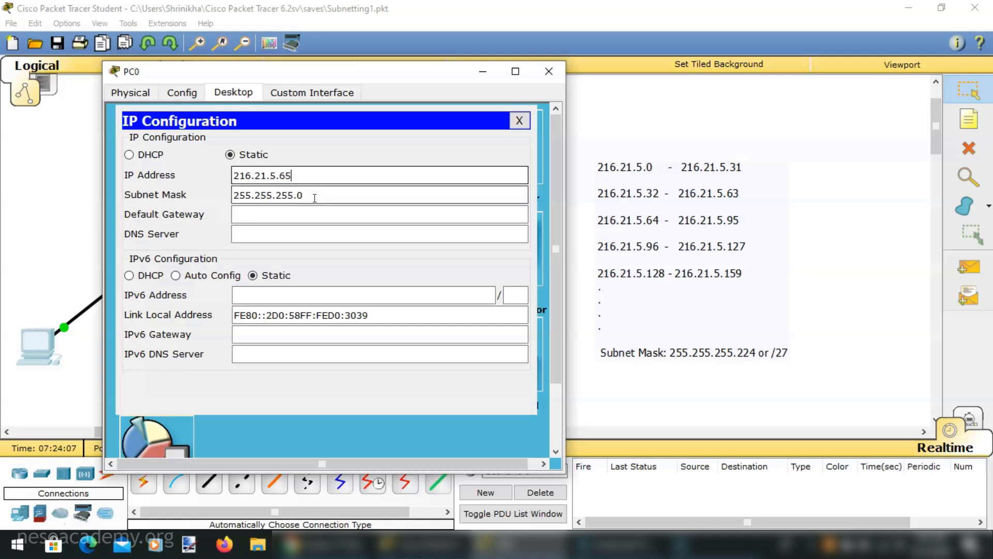
text(224)
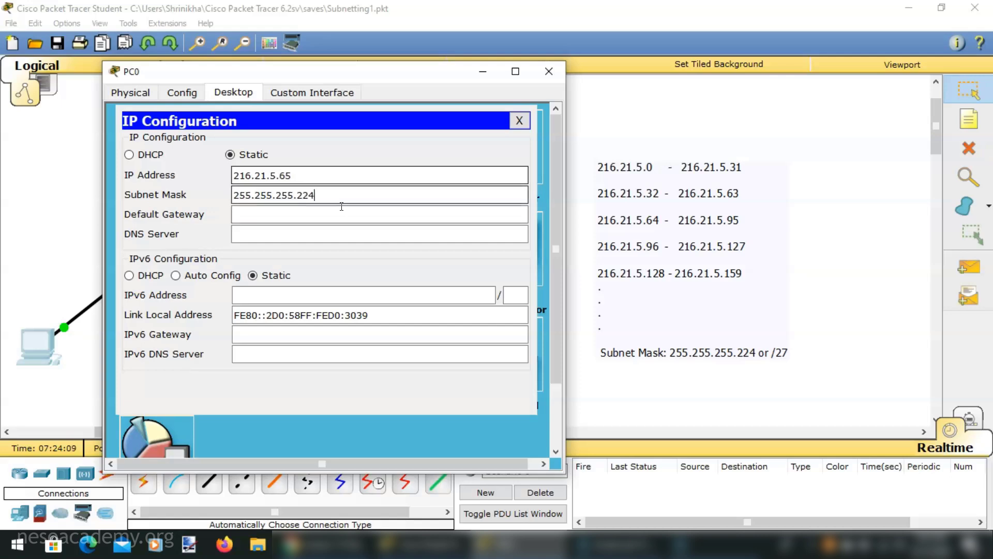
drag(321, 178, 161, 179)
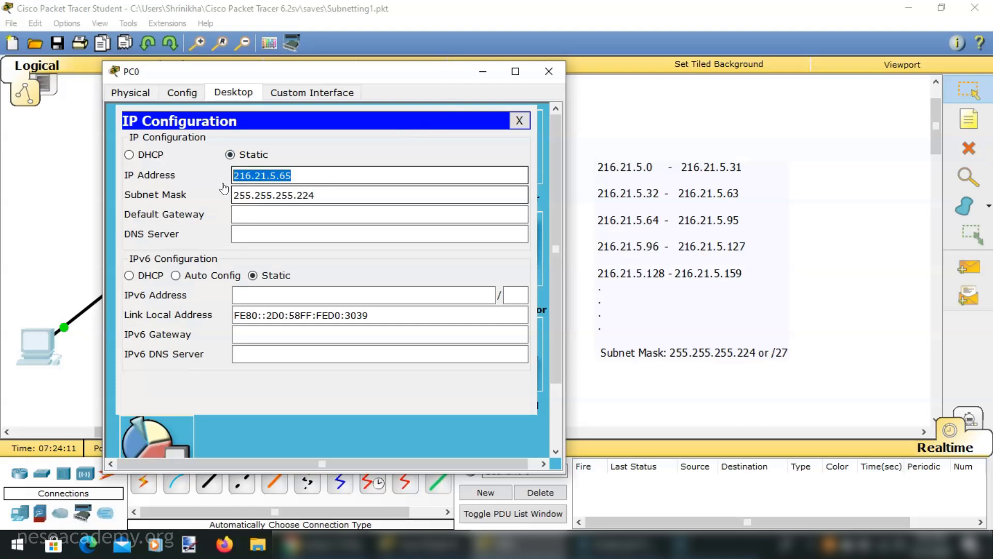
click(549, 71)
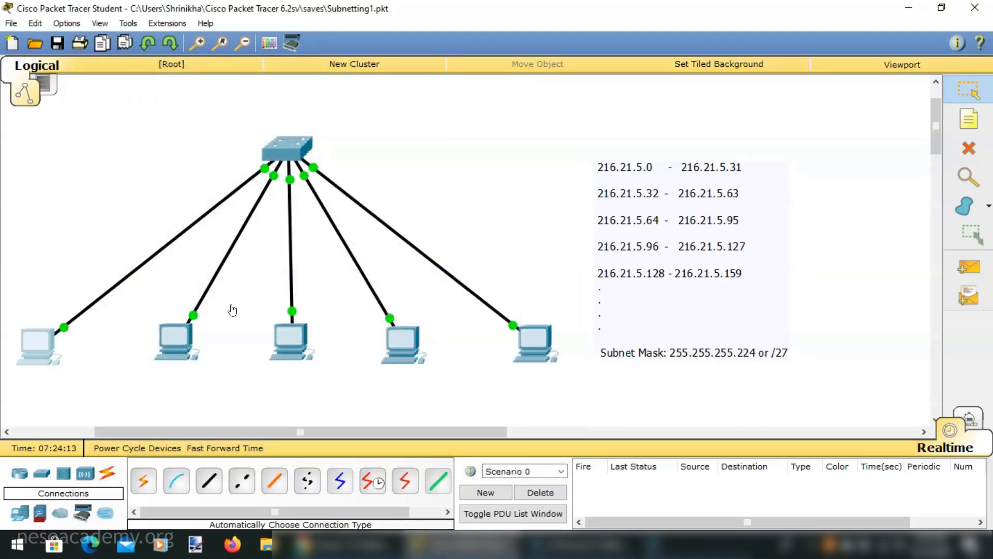
Step: Open PC1's Desktop IP Configuration panel
click(176, 341)
click(402, 116)
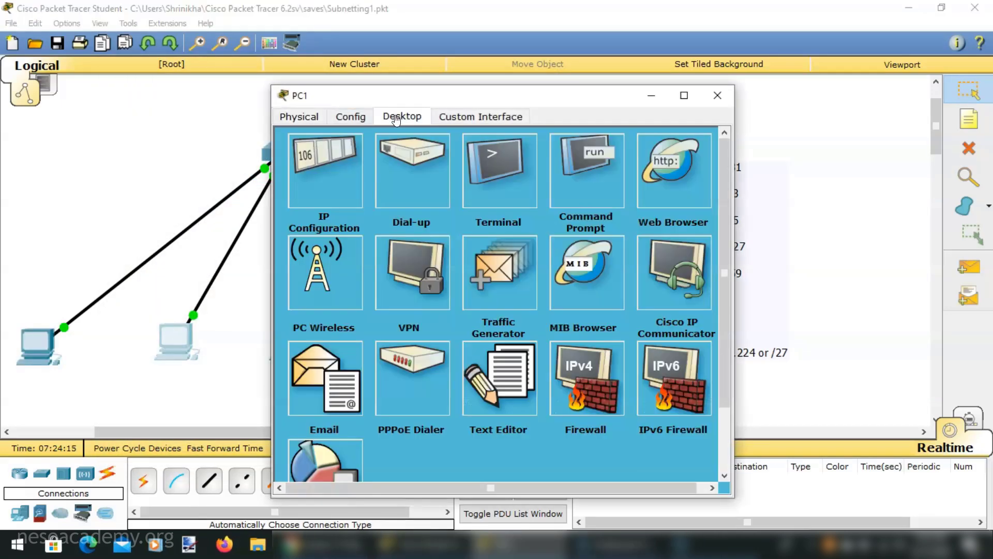
drag(569, 107, 408, 80)
click(201, 140)
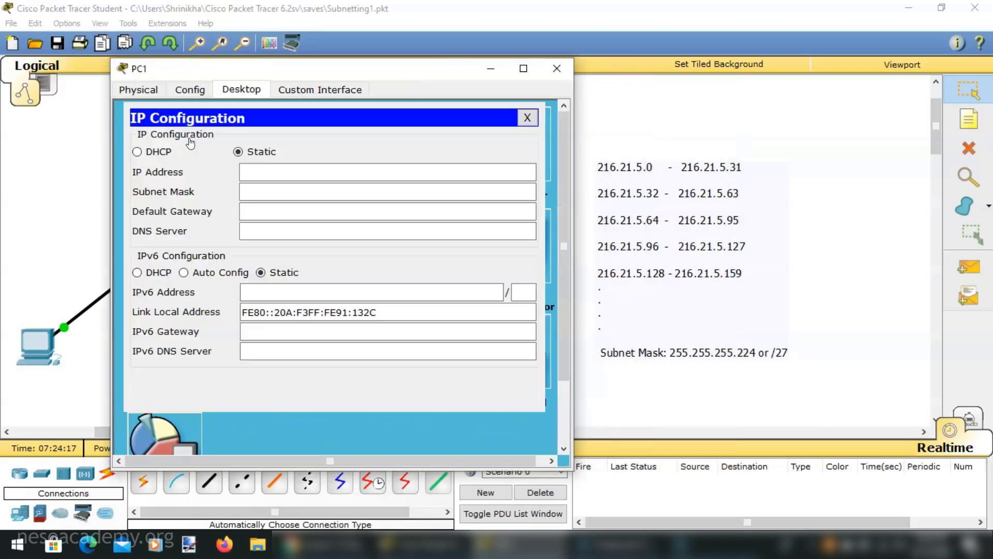
Step: Give PC1 address 216.21.5.66 with mask 255.255.255.224 and close its window
click(333, 172)
text(216.21.5.65)
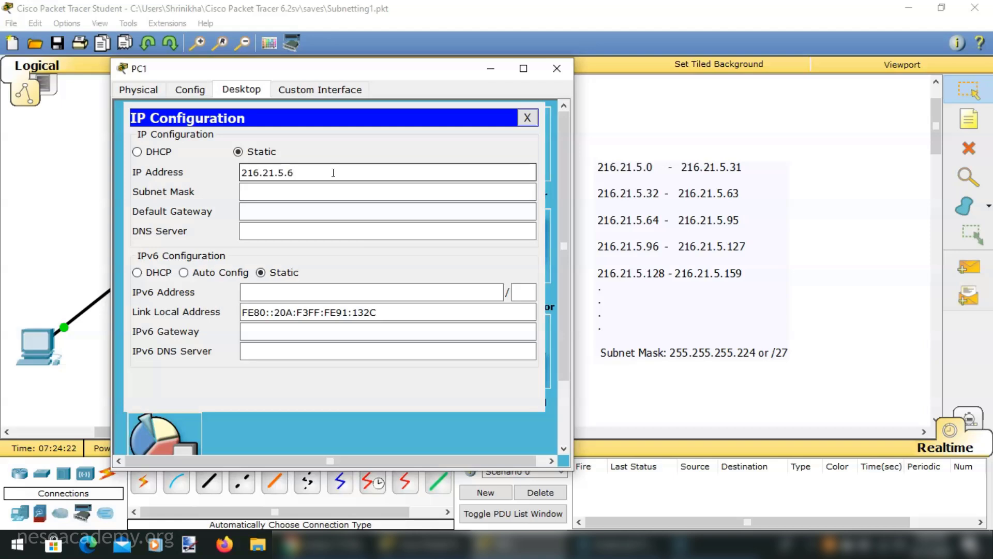
click(347, 192)
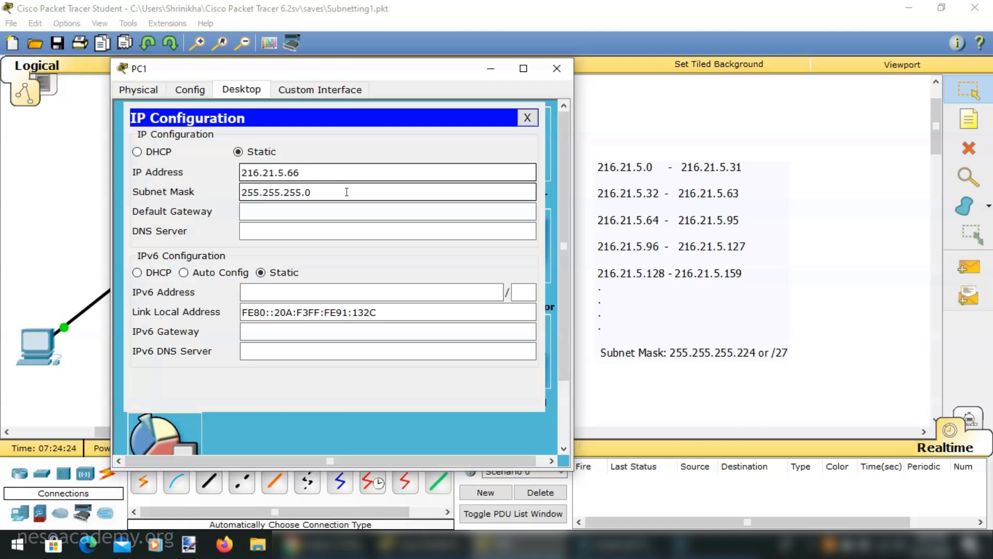
text(224)
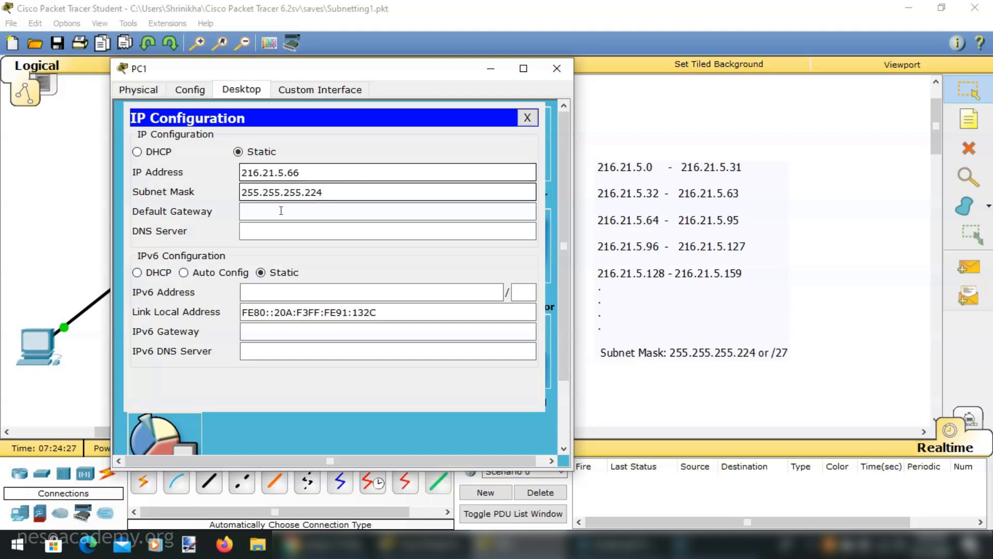
click(557, 69)
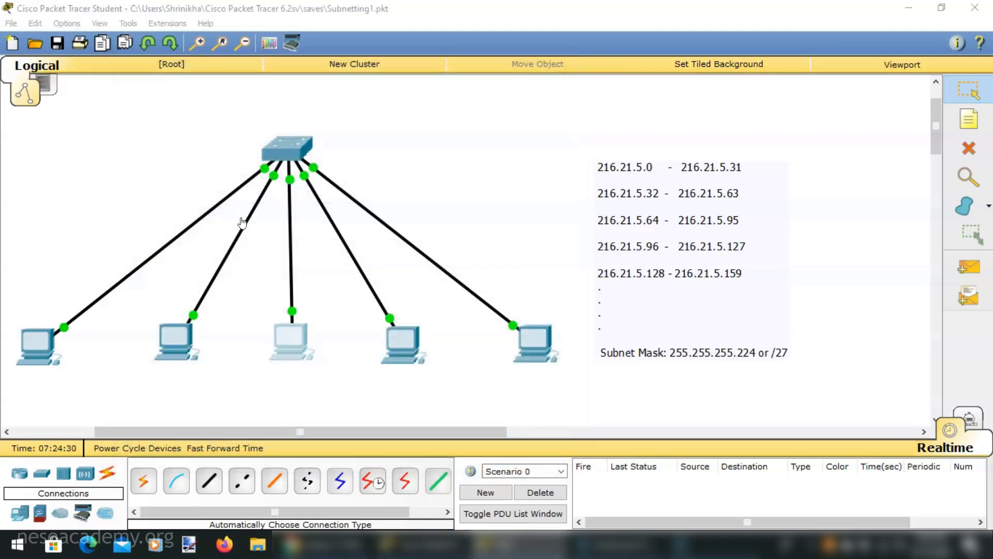
click(291, 339)
Step: Enter 216.21.5.67 and mask 255.255.255.224 in PC2's IP Configuration, then close it
click(310, 173)
drag(464, 95, 286, 44)
click(357, 148)
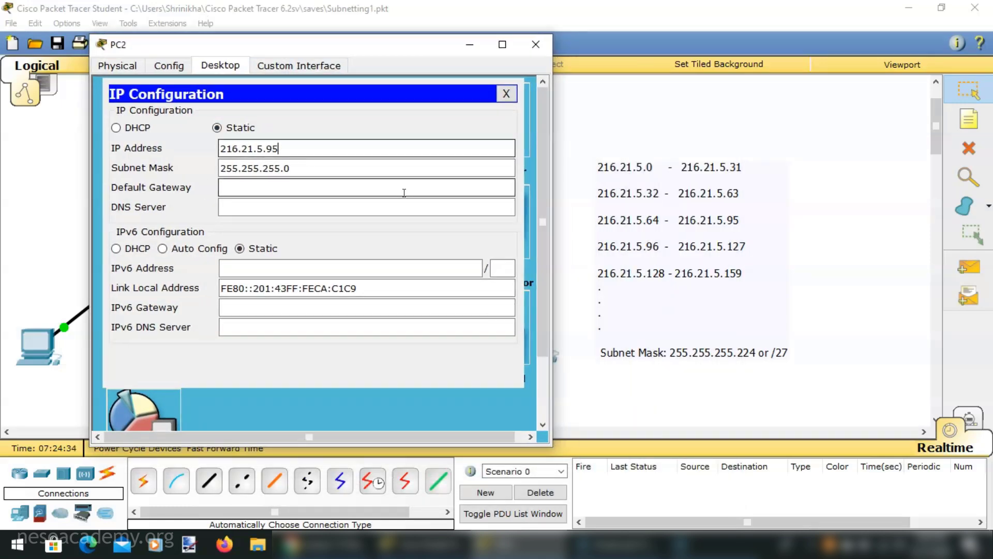
key(Tab)
text(255.255.255.22)
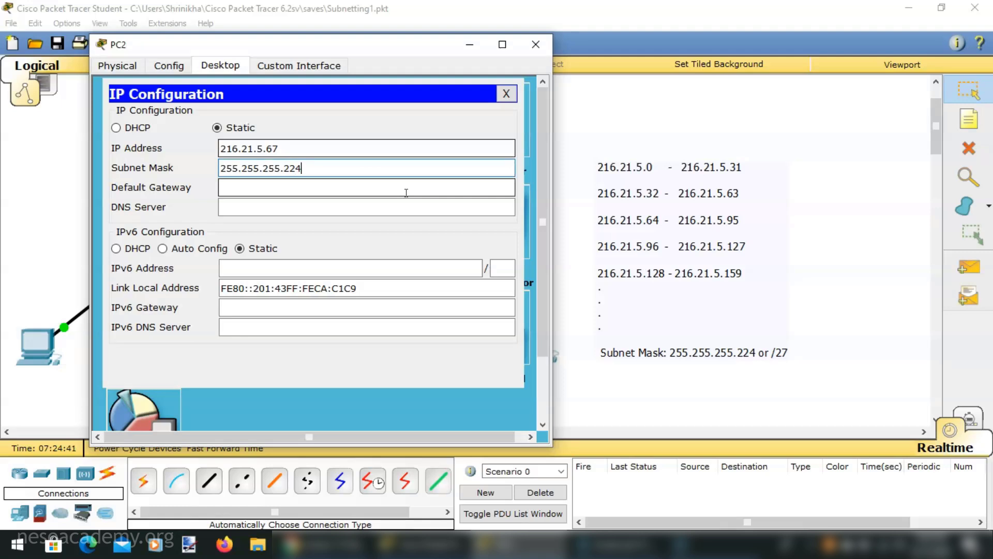
click(536, 46)
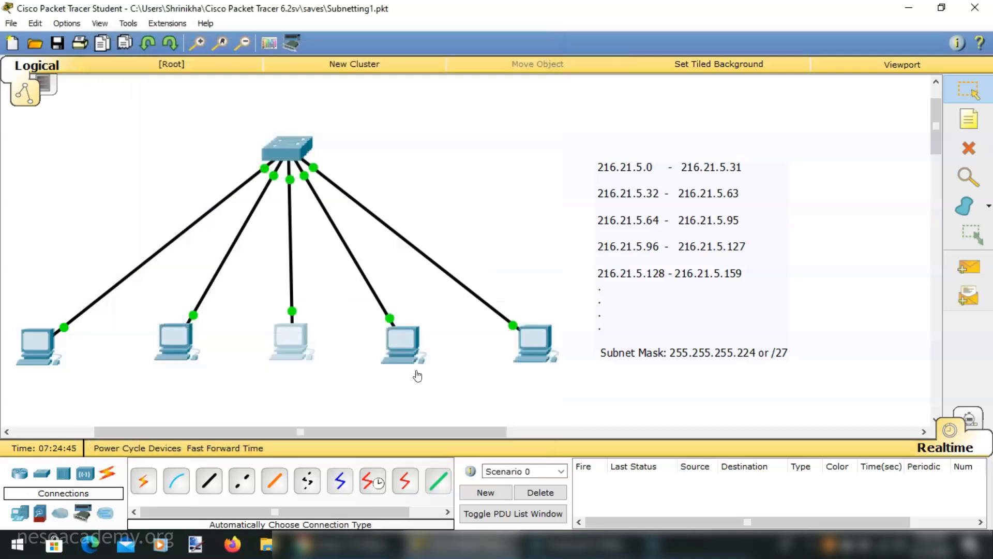
Step: Open PC3's Desktop IP Configuration panel
click(408, 345)
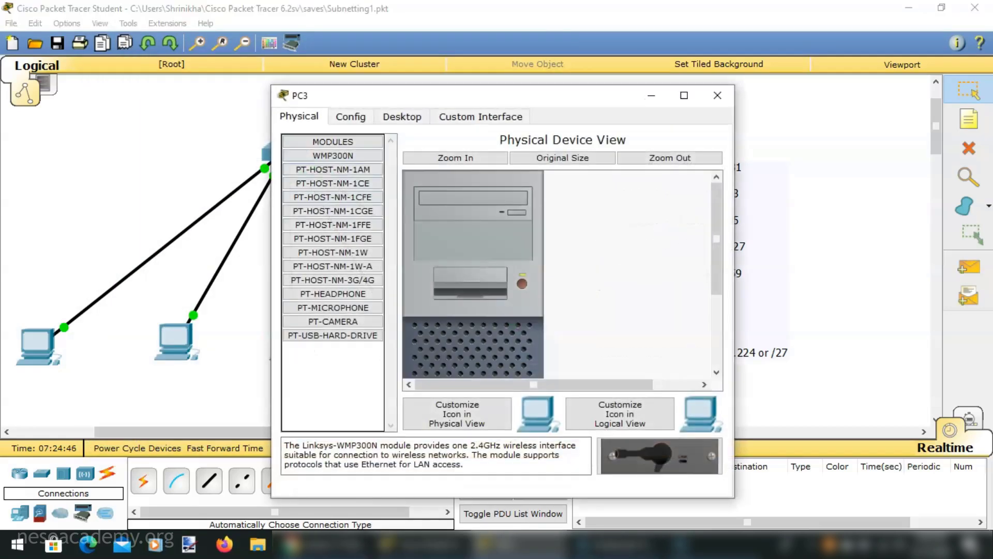
drag(399, 96, 197, 39)
click(210, 61)
click(131, 132)
Step: Give PC3 address 216.21.5.68 with mask 255.255.255.224, close it, and open PC4
click(293, 140)
text(216.21.5.65)
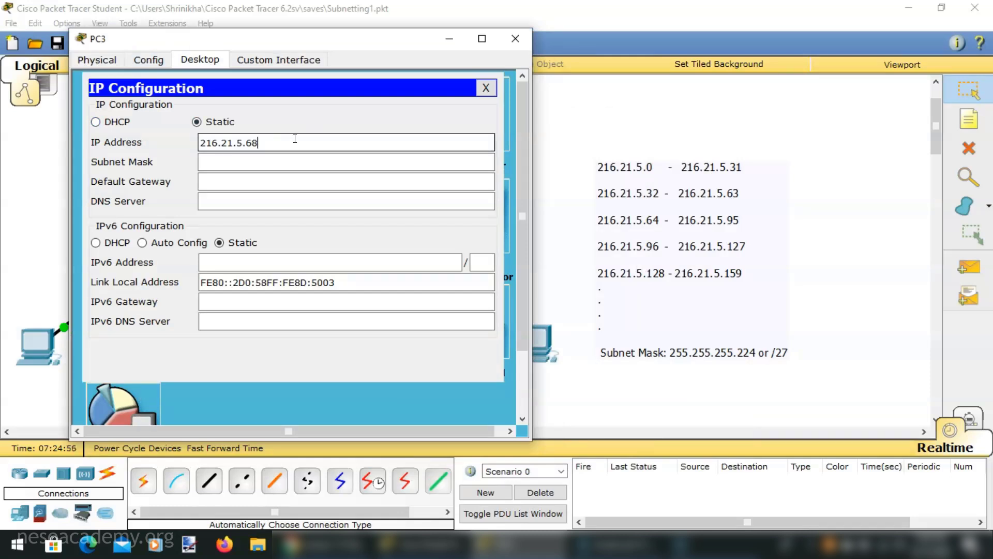
key(Tab)
key(End)
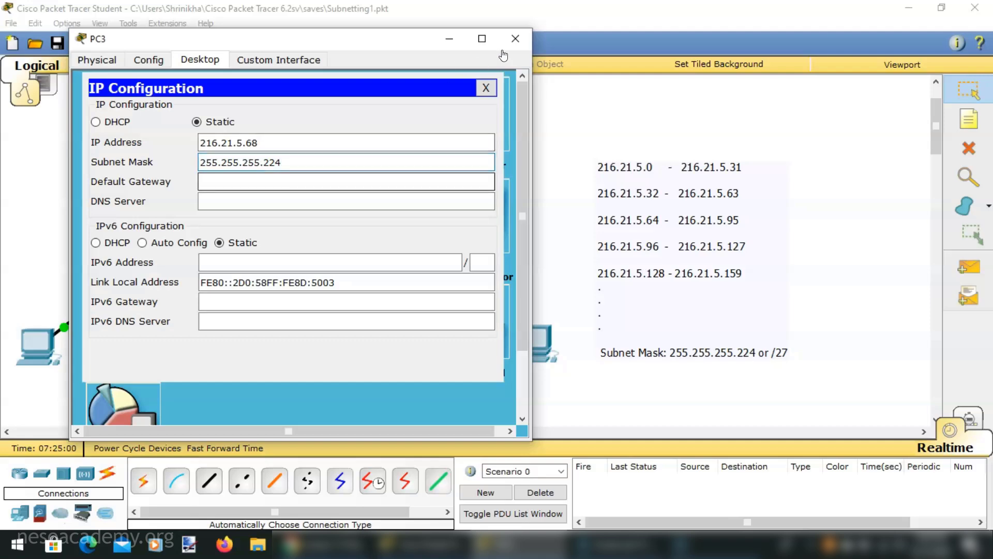
click(515, 38)
click(535, 339)
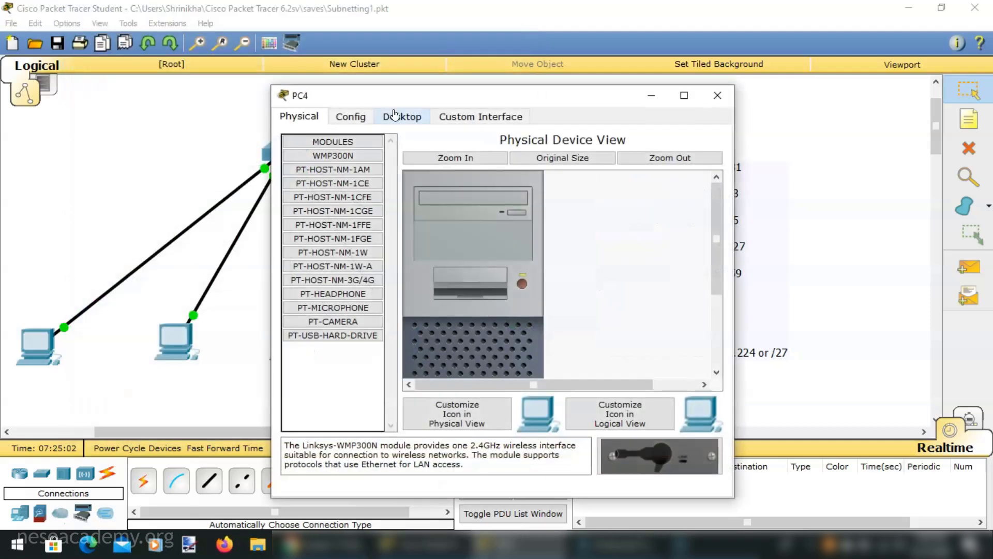
Step: Try 216.21.5.95 with mask 255.255.255.224 on PC4 and dismiss the invalid-address error
drag(445, 98, 220, 49)
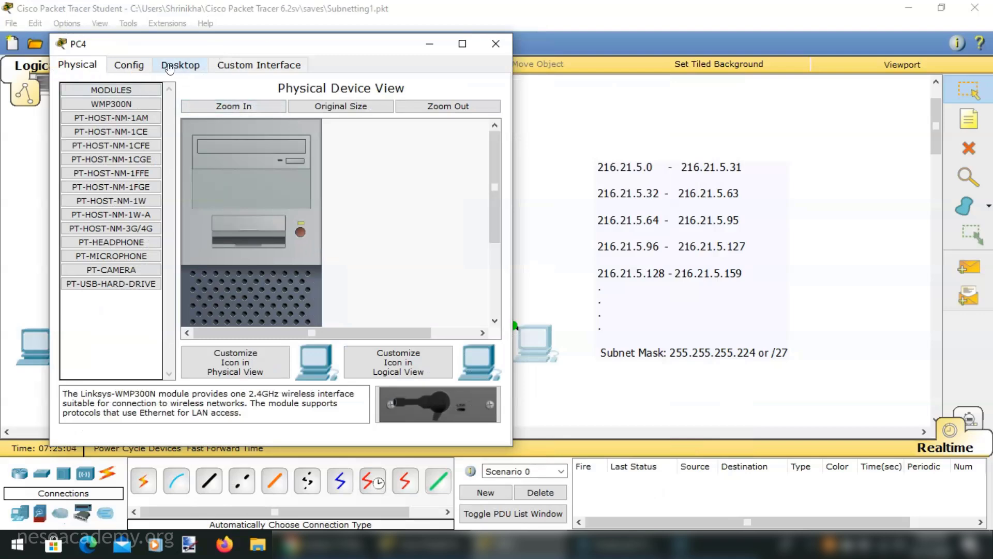
click(172, 66)
click(107, 120)
click(239, 142)
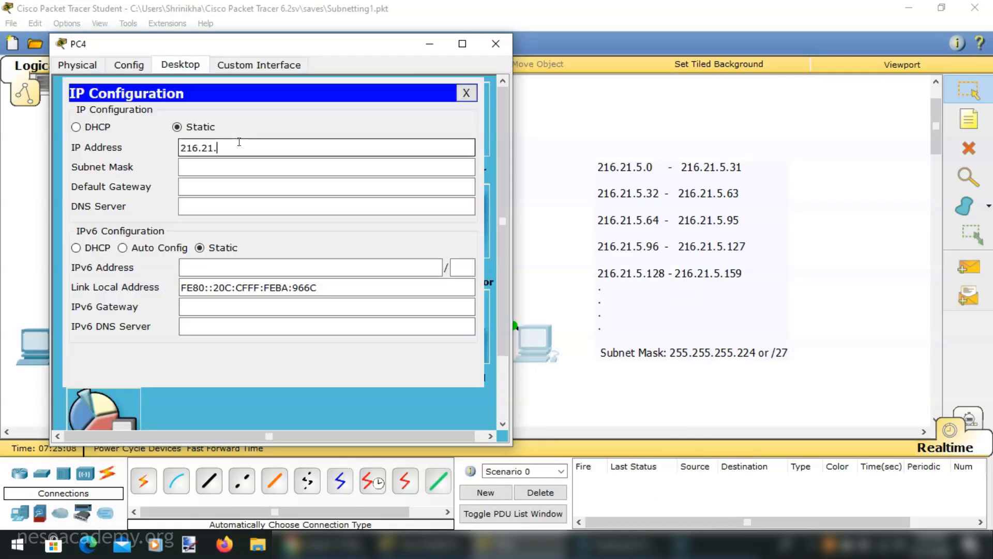
text(216.21.5.95)
key(Tab)
text(255.255.255.224)
click(333, 190)
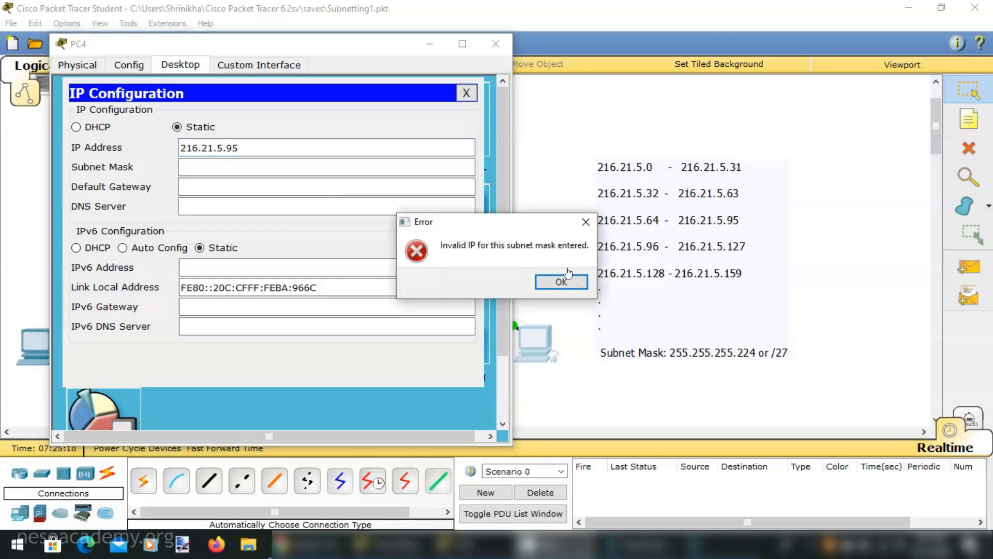
click(561, 282)
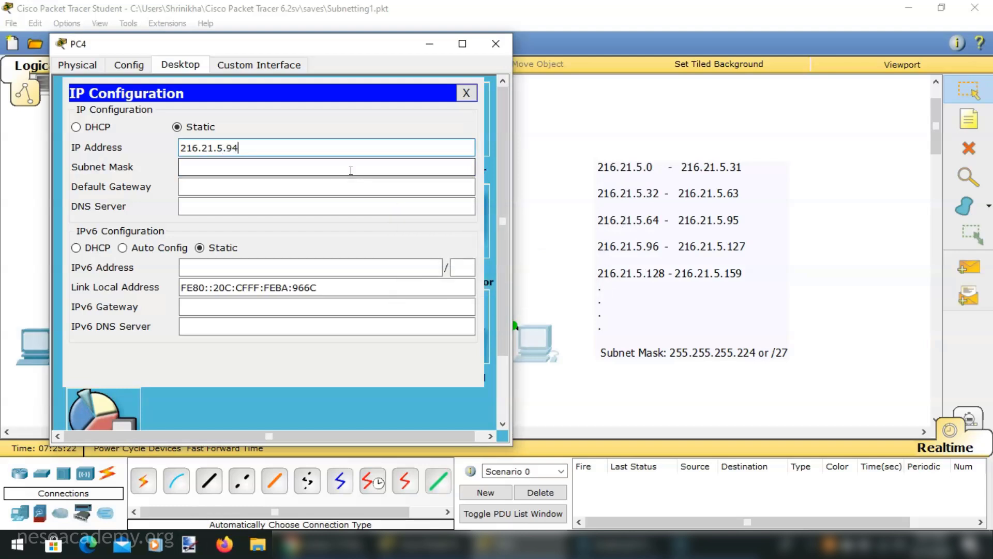
Step: Set PC4 to 216.21.5.94 with mask 255.255.255.224 and close its window
click(351, 170)
key(End)
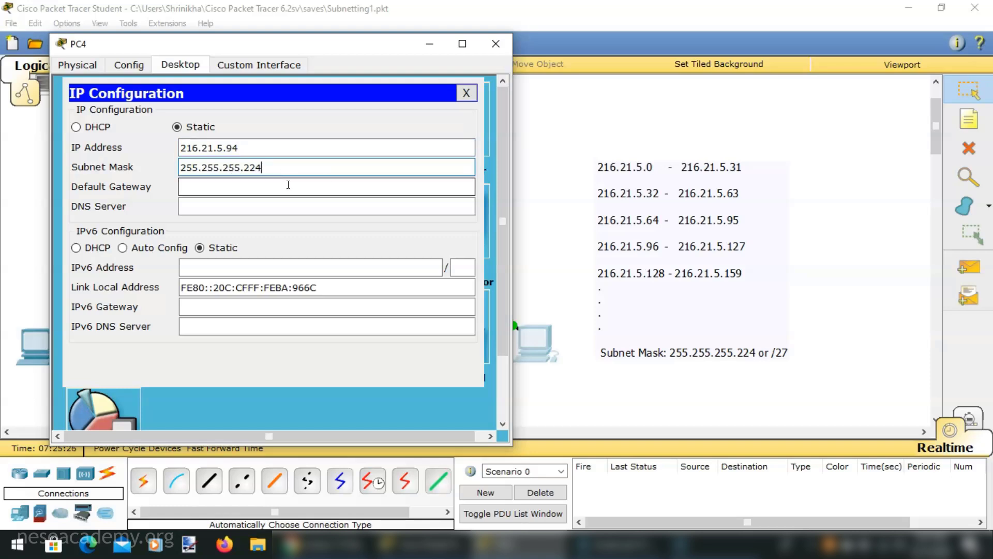
key(alt+F4)
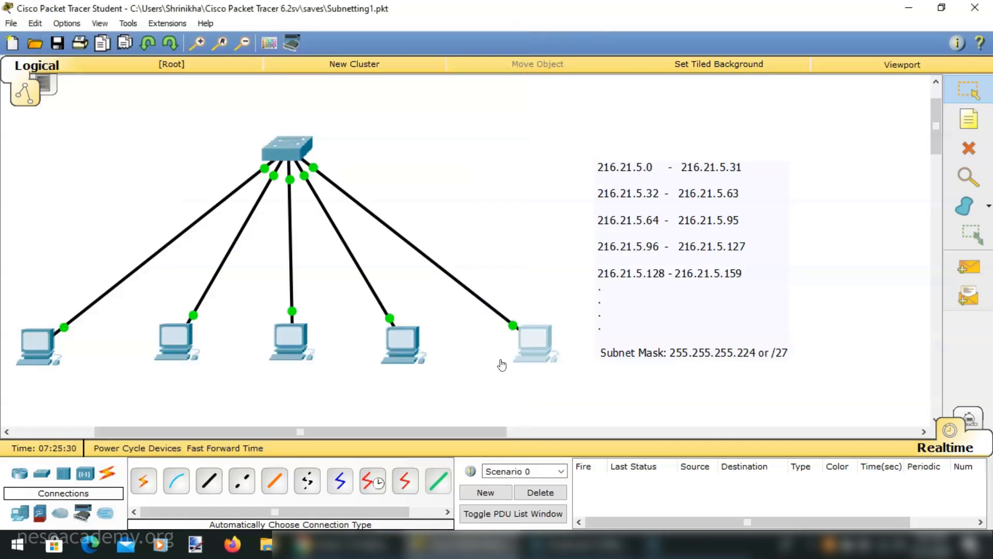
Step: Send simple PDU pings from PC0 to PC3 and from PC1 to PC3
click(968, 266)
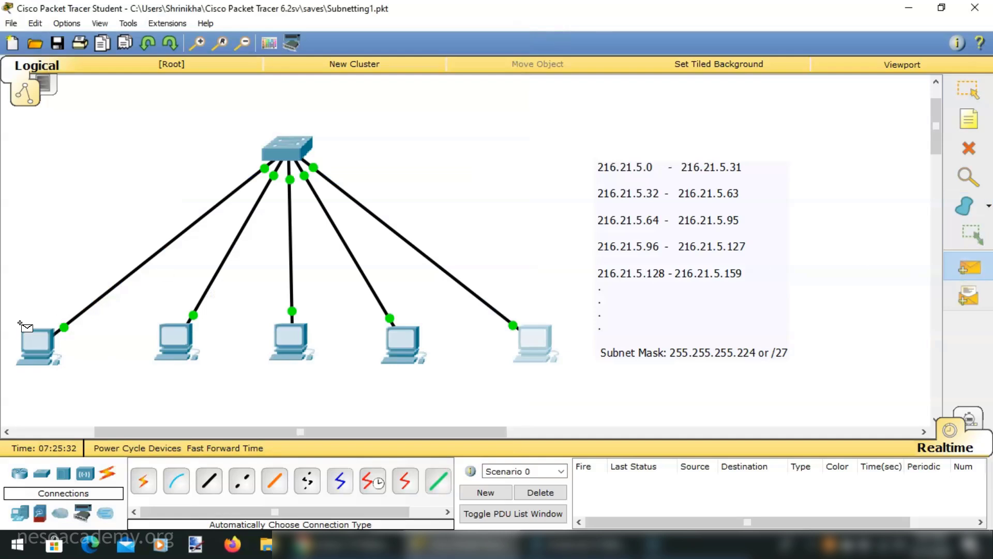
click(32, 340)
click(399, 342)
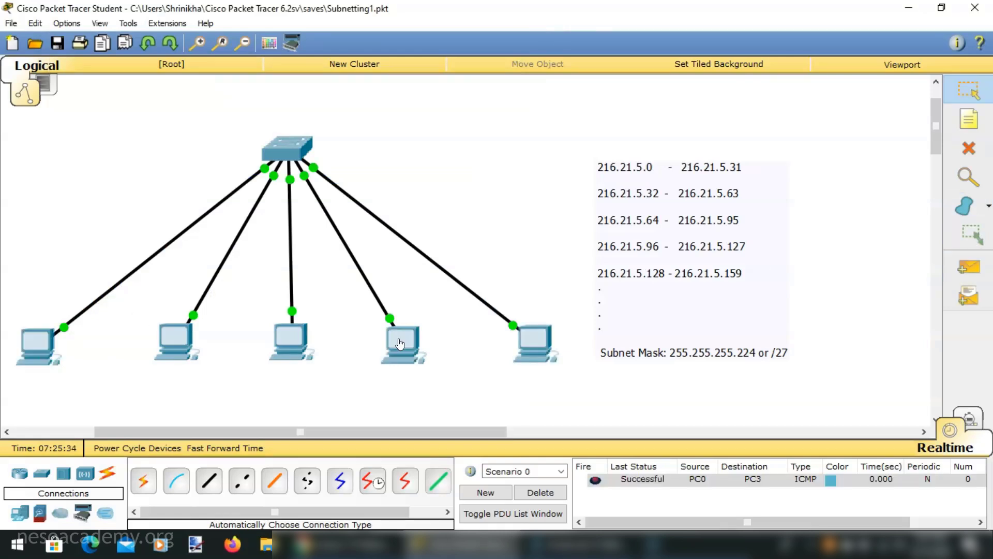
click(973, 275)
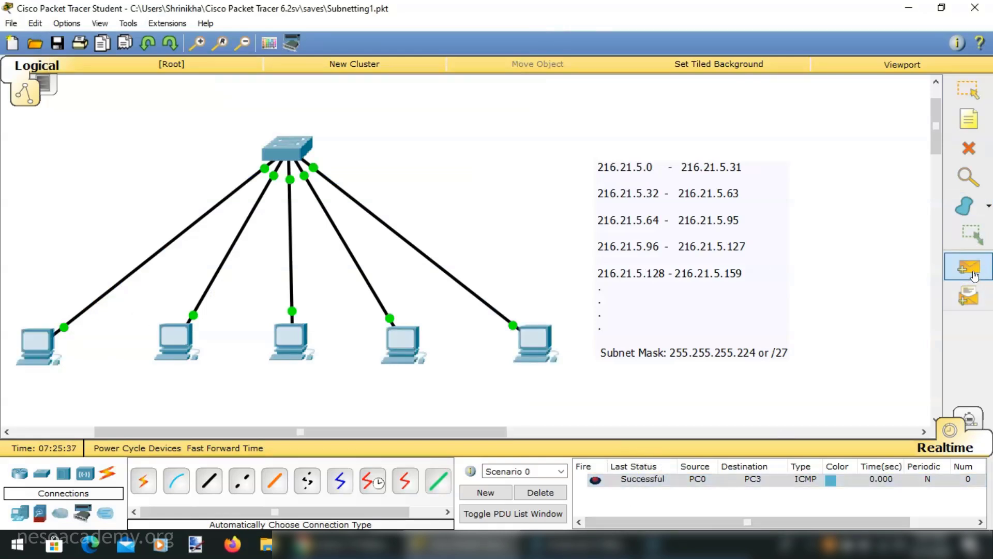
click(187, 336)
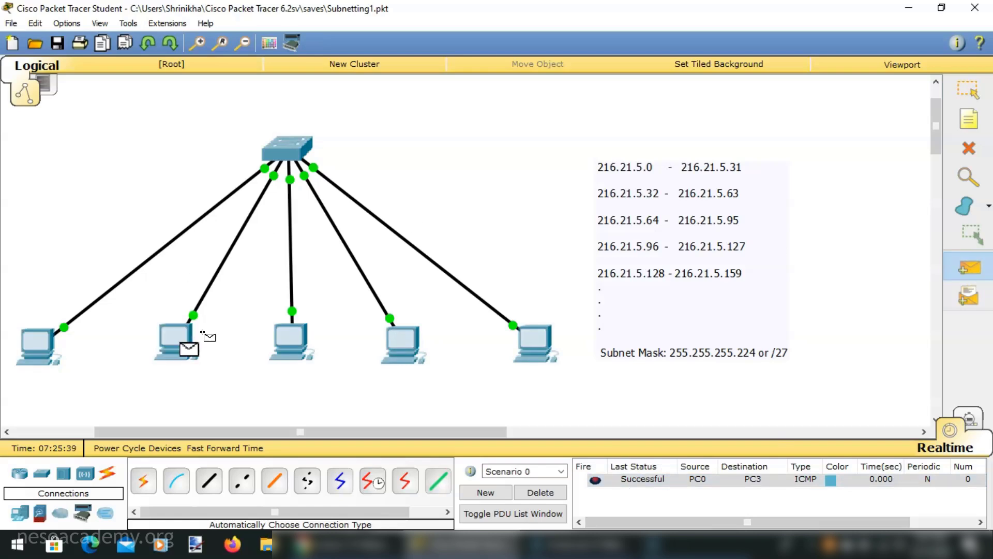
click(397, 339)
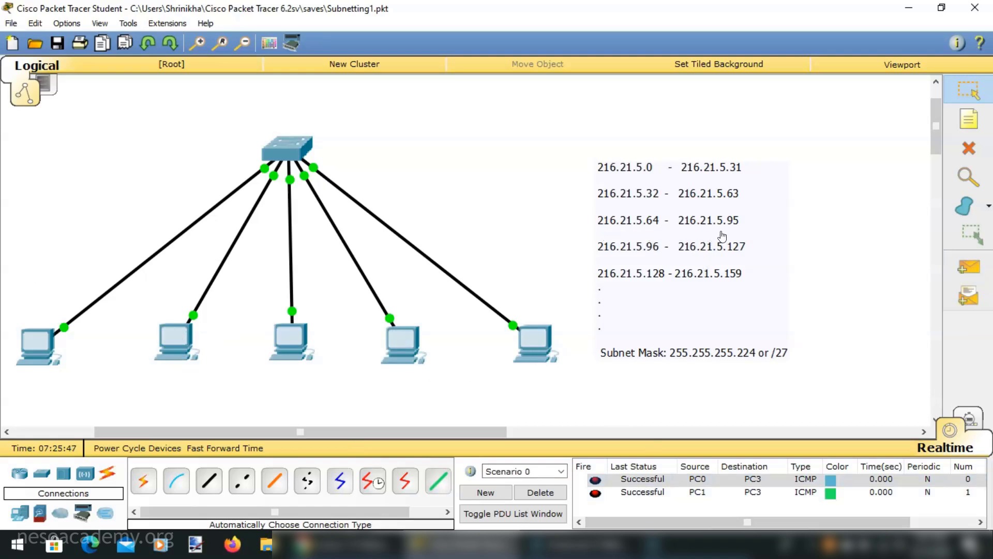
click(967, 267)
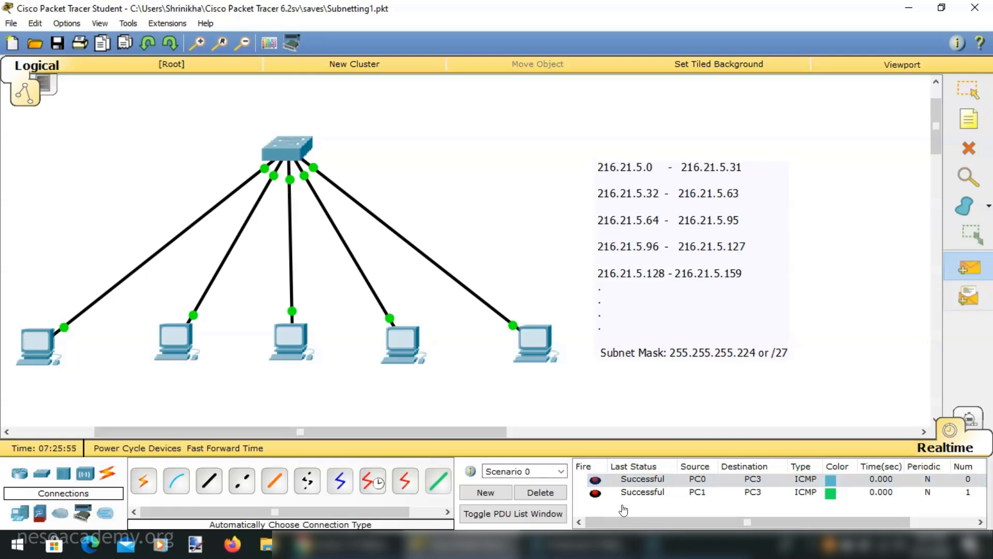
Step: Clear the old pings, ping PC0 to PC4 successfully, and open PC4's settings window
click(540, 492)
click(37, 343)
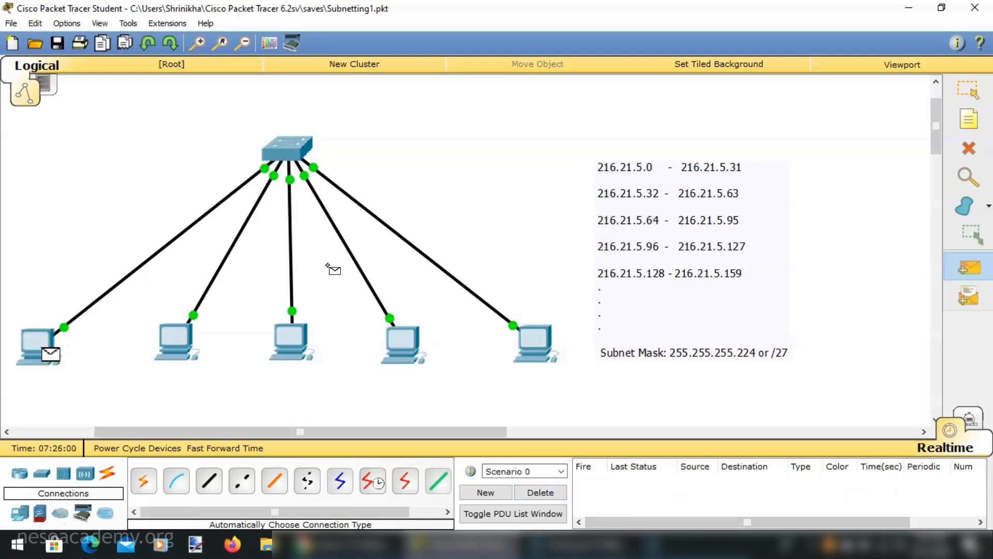
click(538, 339)
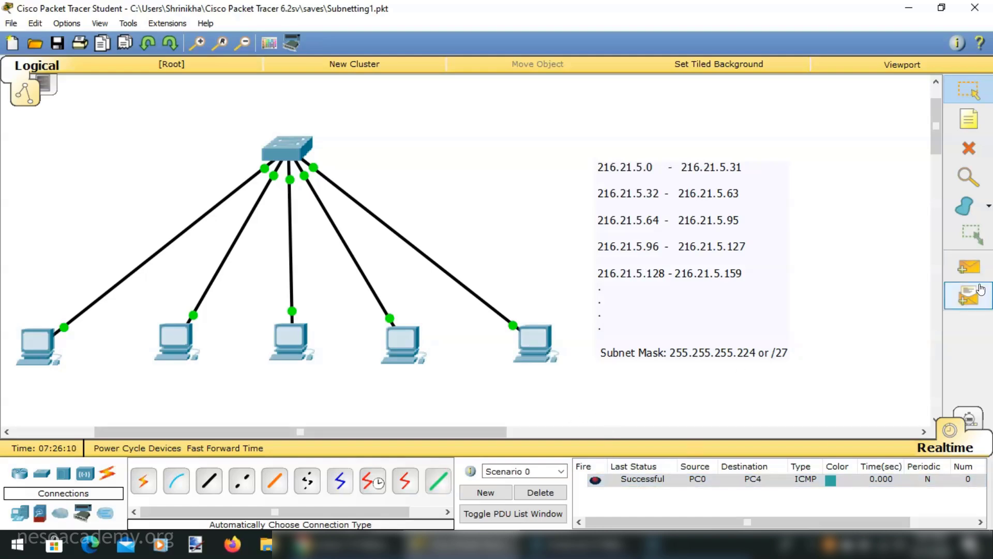
click(532, 339)
drag(566, 103, 401, 69)
Step: Change PC4's IP address to 216.21.5.150 in its IP Configuration
click(153, 128)
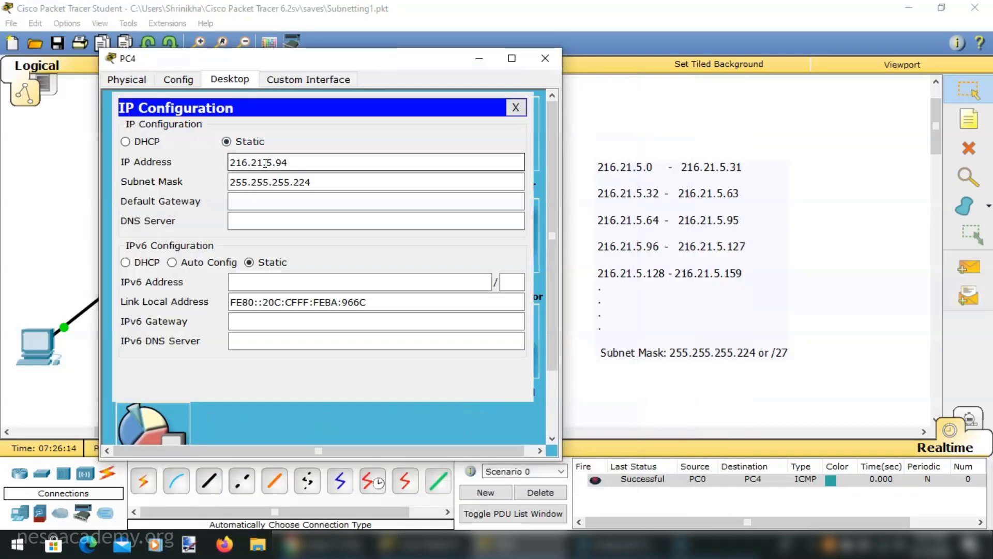
click(300, 165)
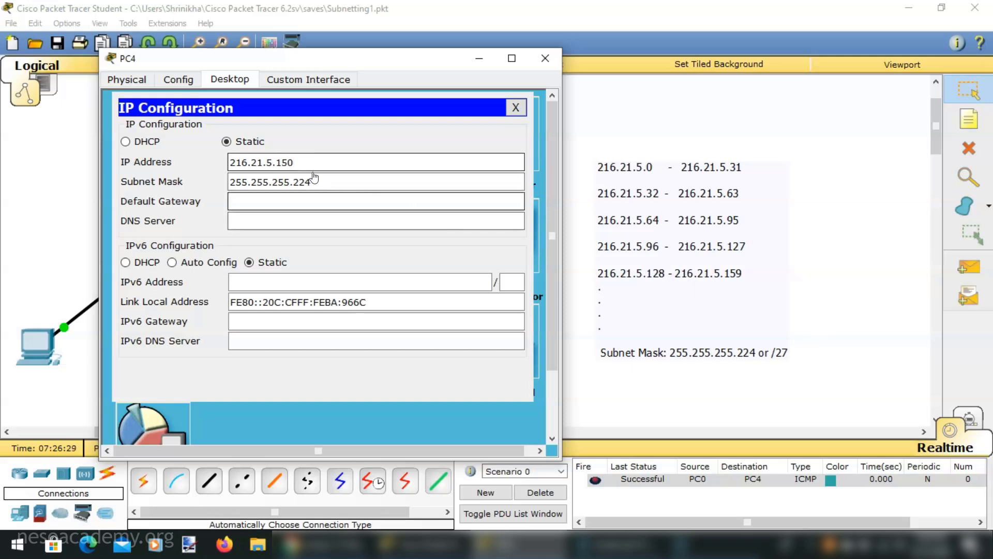
click(546, 58)
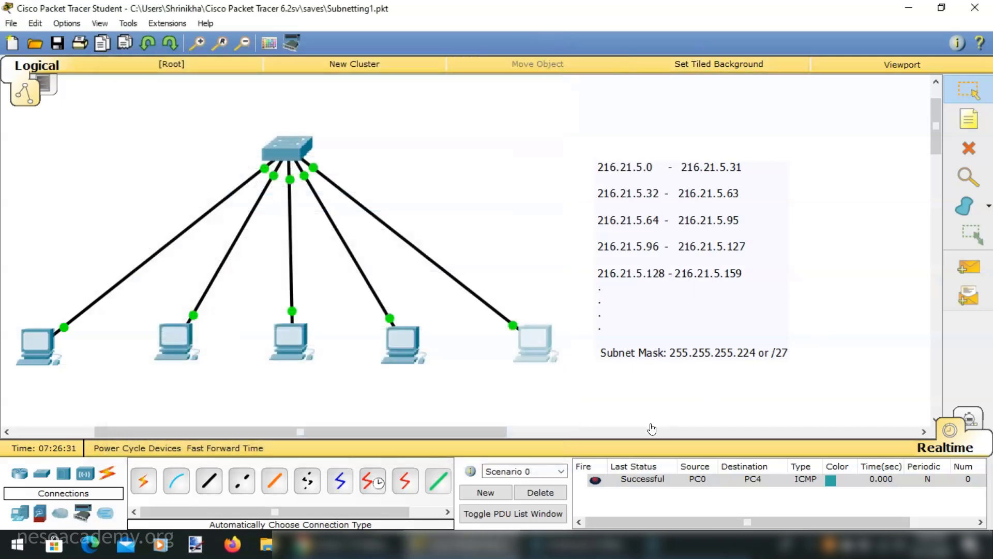
Step: Send a new simple PDU ping from PC0 to PC4
click(968, 268)
click(44, 334)
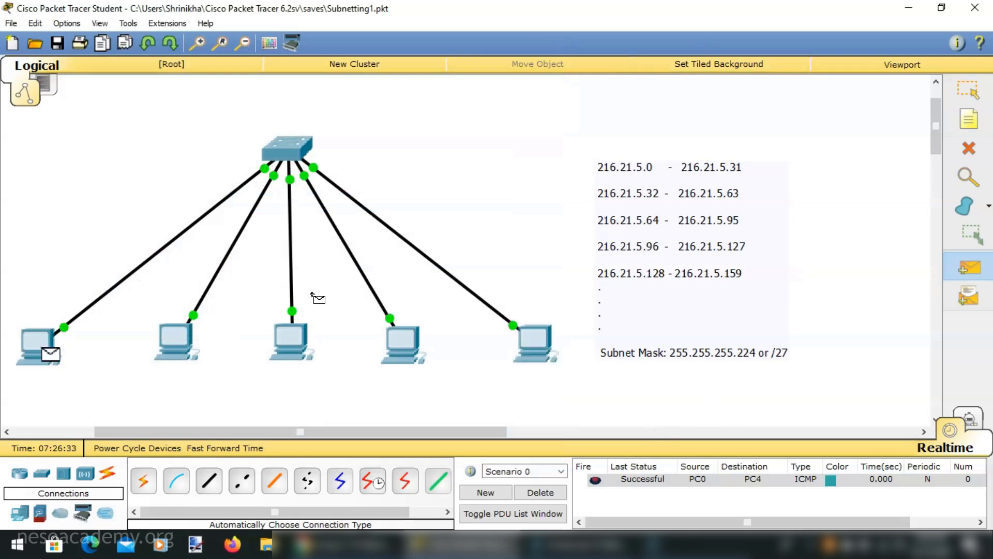
click(533, 341)
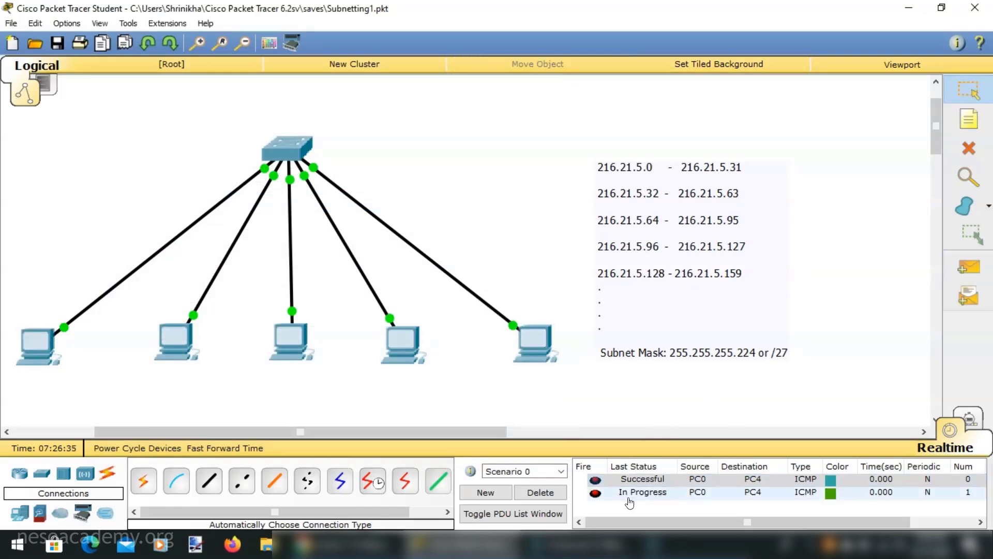